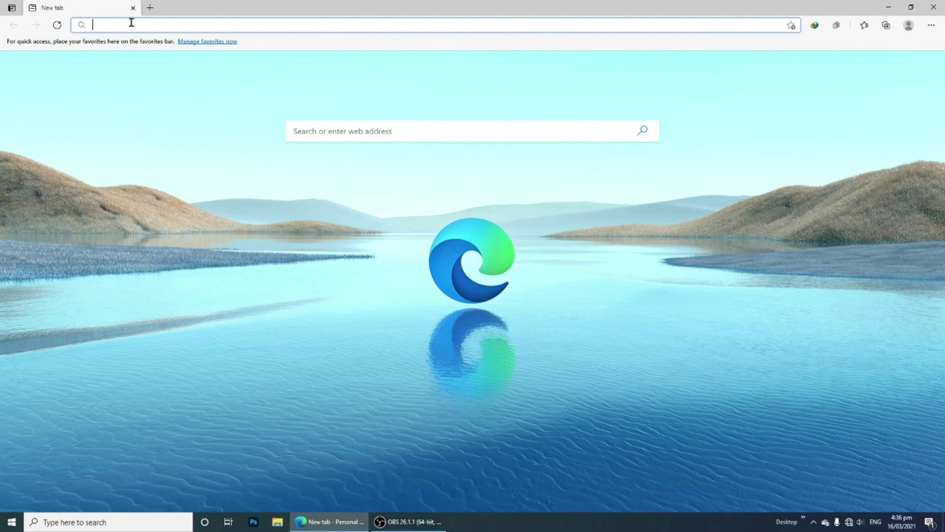
Load commons.deped.gov.ph and choose to log in as a teacher
text(commo)
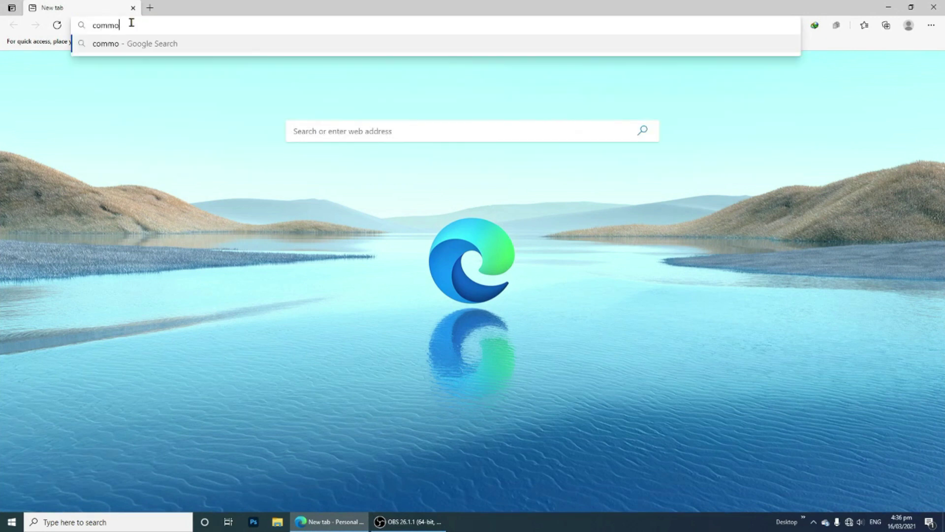
text(ns.de)
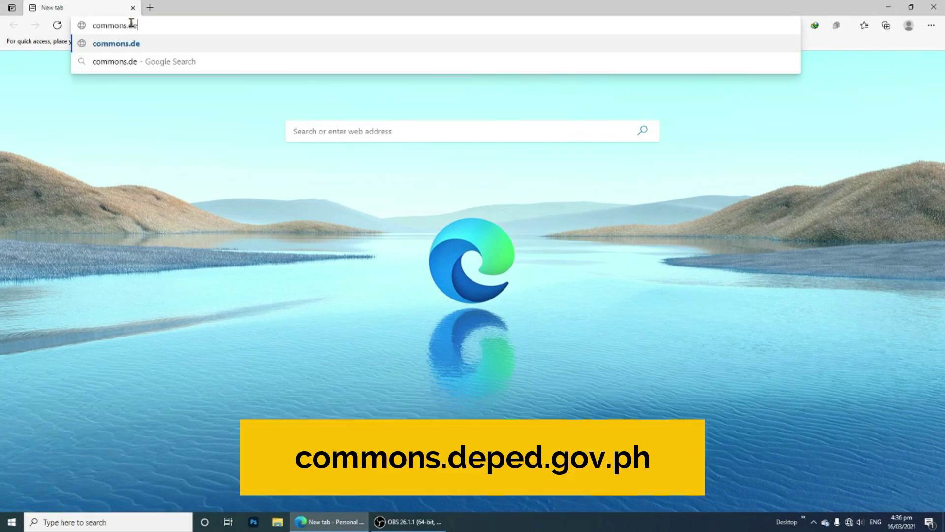
text(ped.)
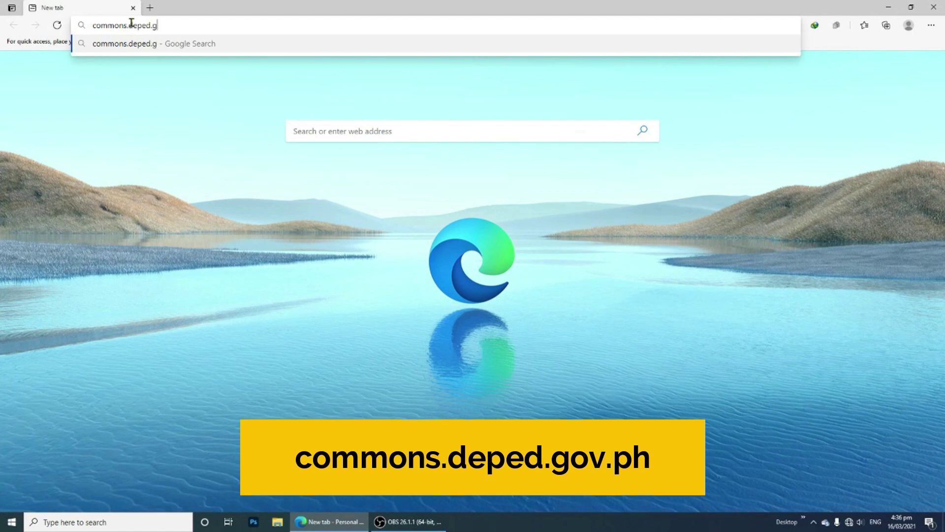
text(gov.ph)
key(Return)
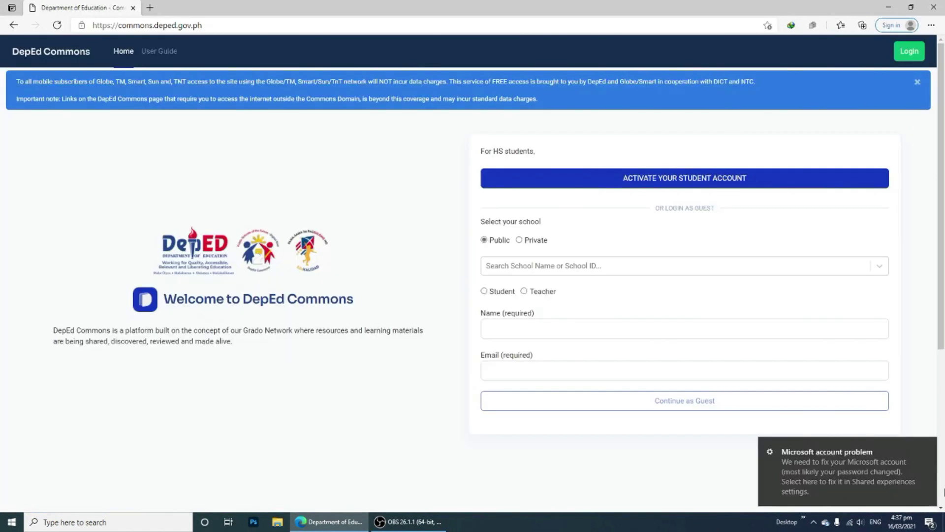
click(910, 58)
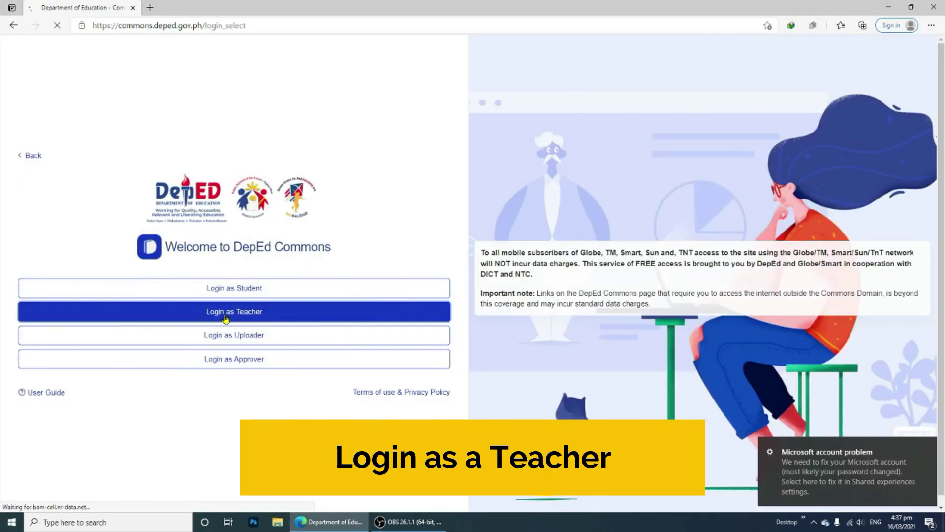
click(225, 319)
Enter the teacher account e-mail and password and log in
click(123, 268)
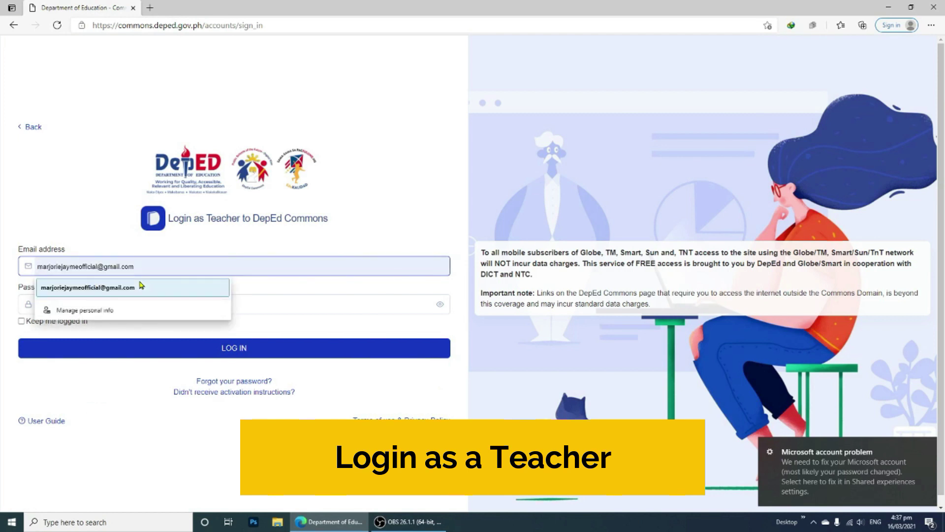
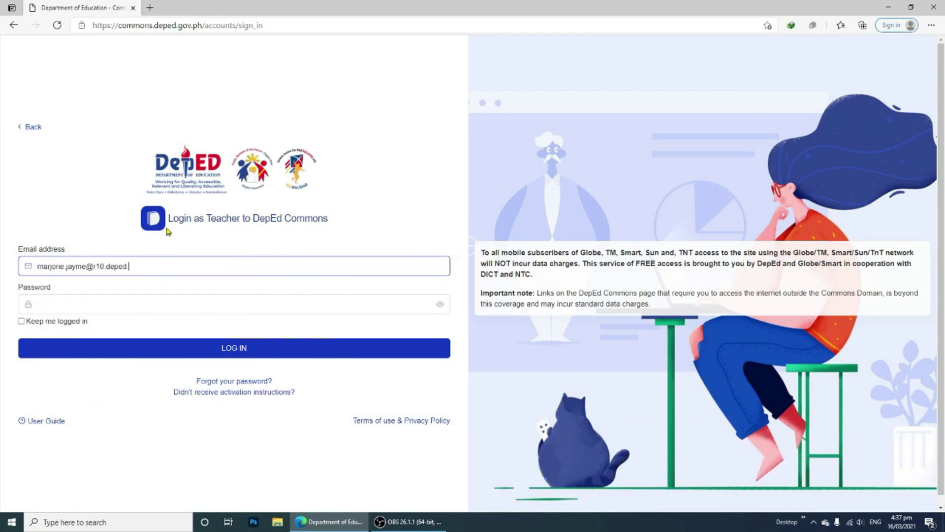
key(Tab)
text(****)
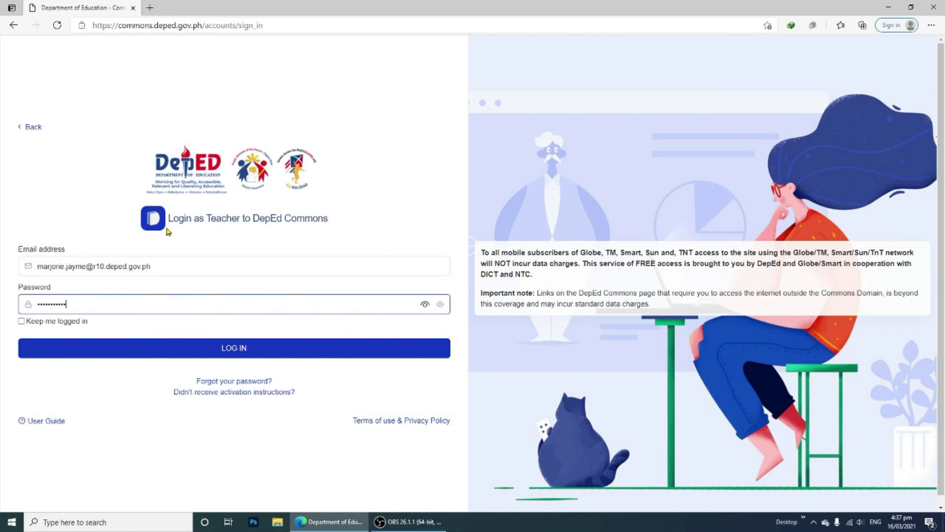
click(235, 346)
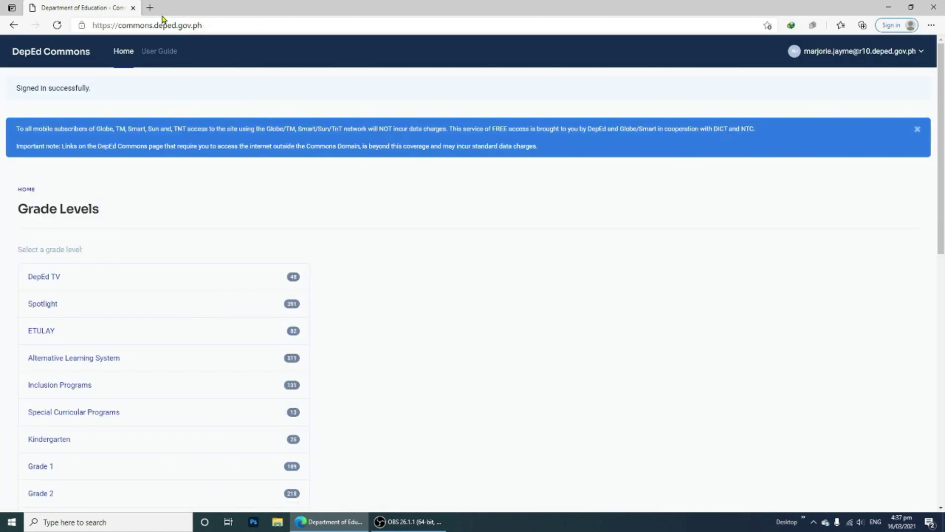
Open r10.lms.deped.gov.ph in a new browser tab
click(150, 7)
text(r10.)
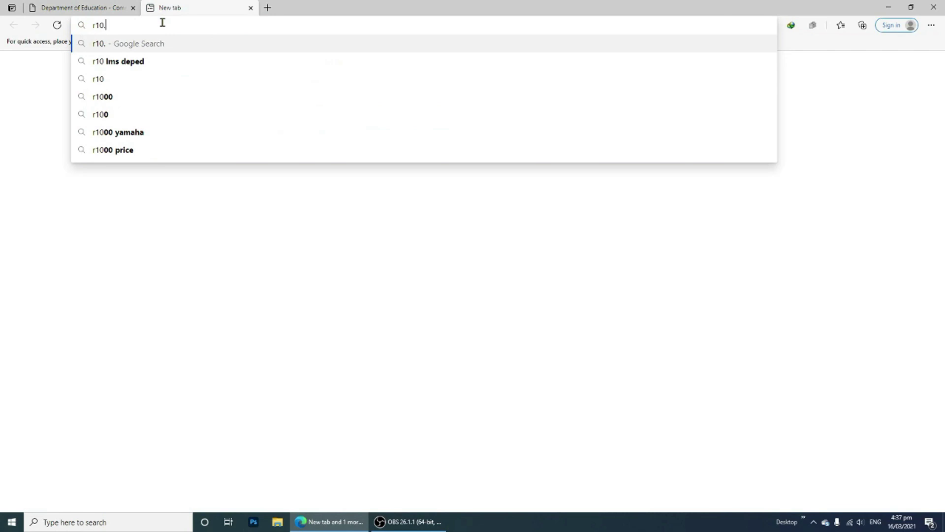
text(lms.deped.gov.ph)
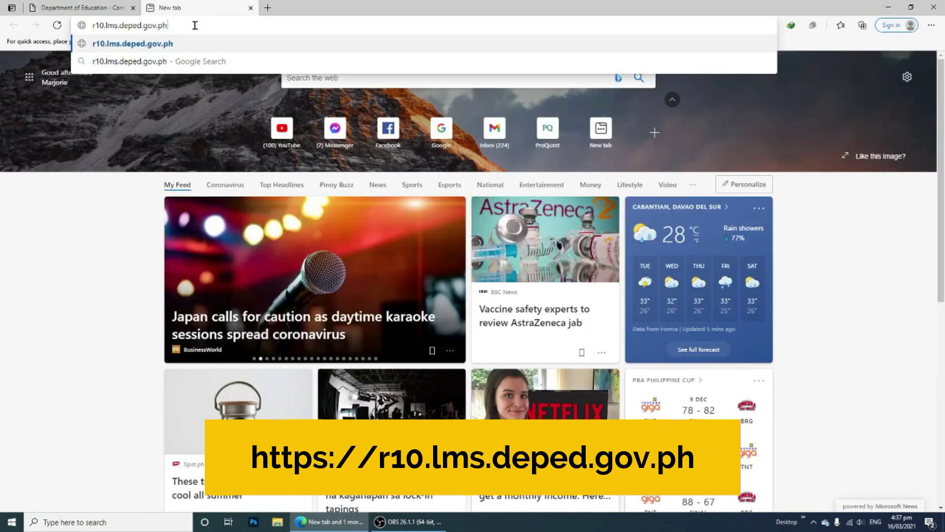
key(Return)
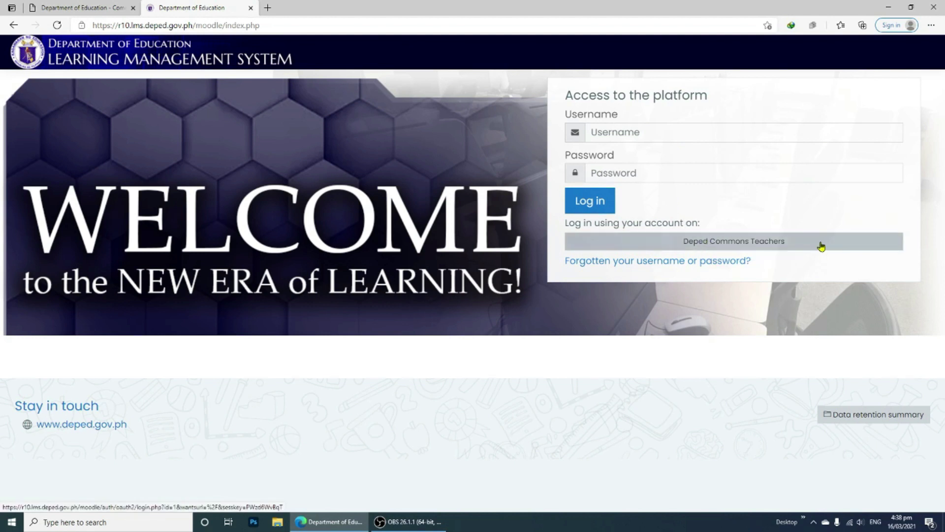
Sign in with the DepEd Commons teacher account and open the Virtual Inset category from Site home
click(785, 243)
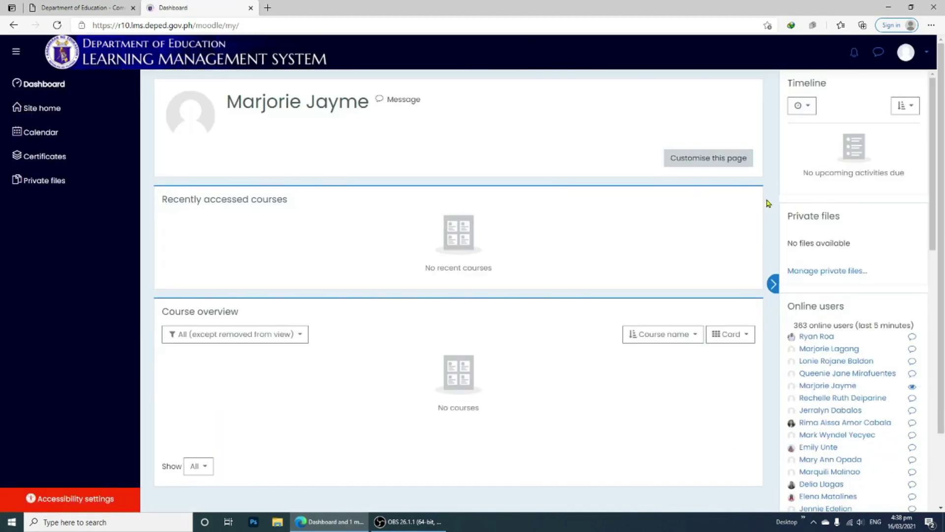
click(79, 110)
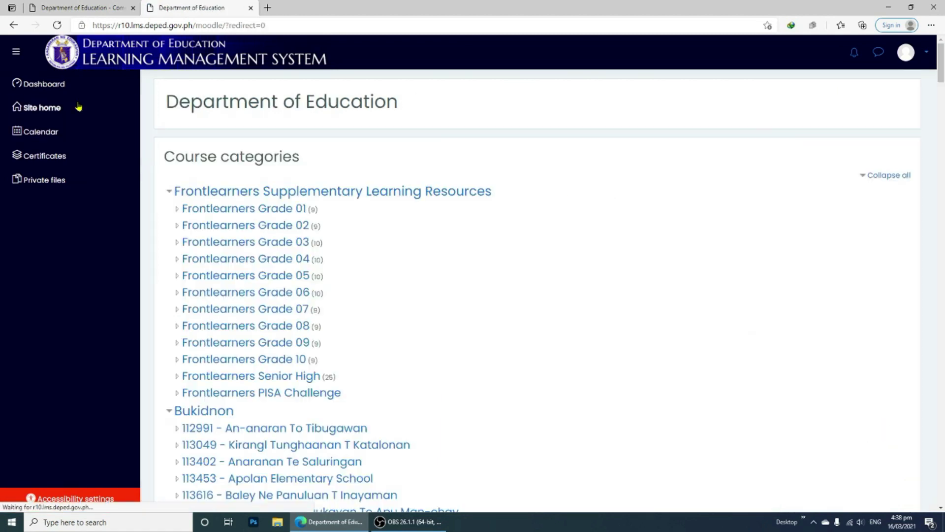
scroll(476, 245, down, 3)
scroll(475, 245, down, 20)
scroll(493, 244, down, 20)
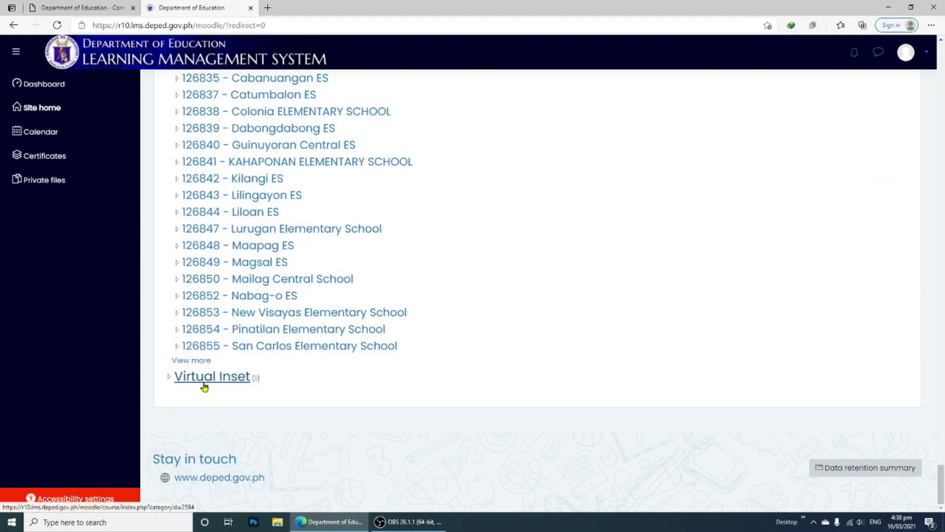
click(205, 384)
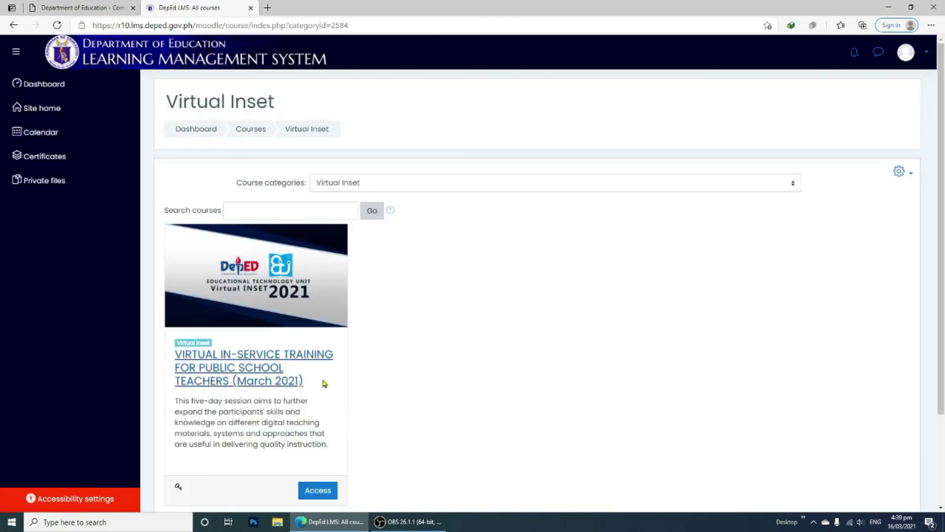
scroll(376, 374, down, 3)
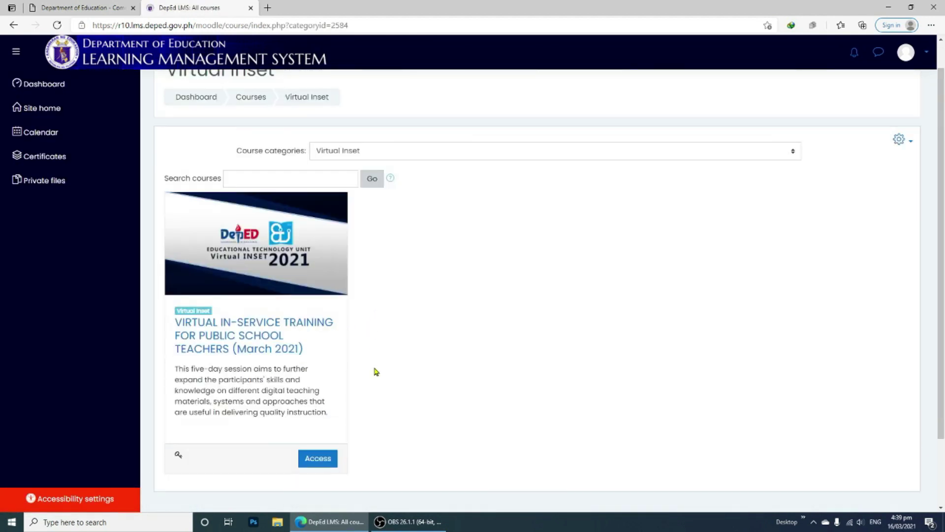
scroll(376, 372, up, 3)
scroll(376, 371, down, 2)
Enrol in the March 2021 in-service training course using the corrected enrolment key
click(319, 418)
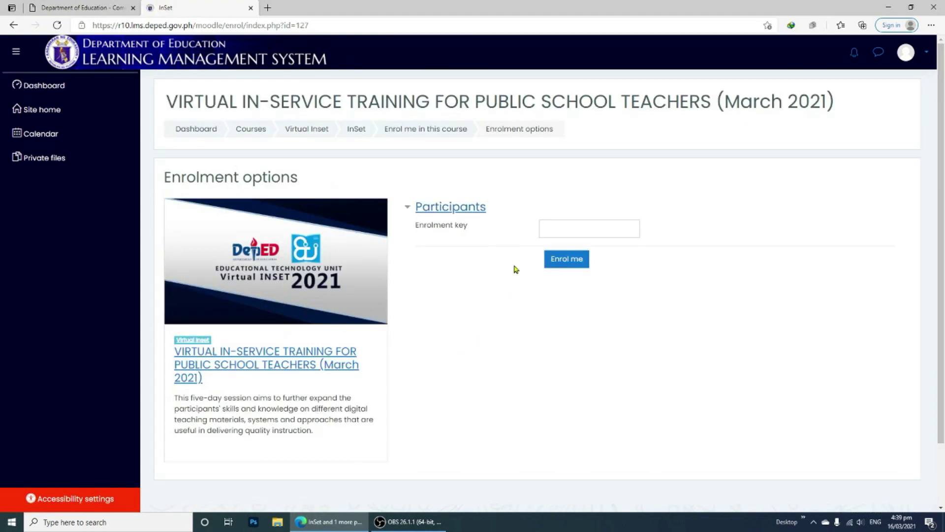
click(572, 226)
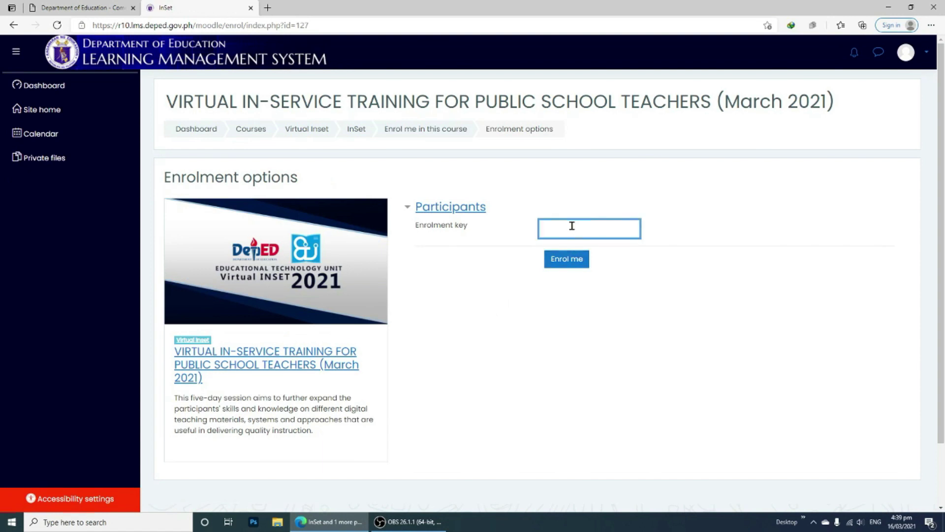
key(Return)
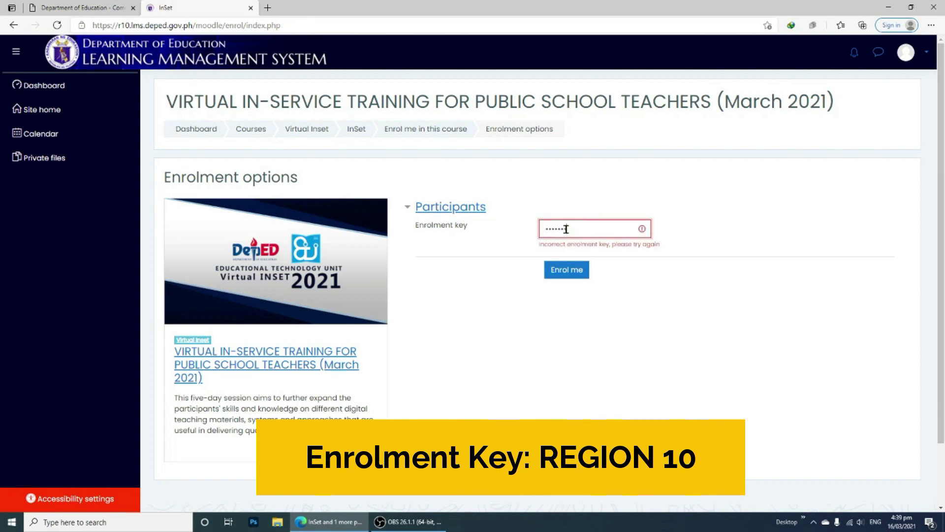
key(BackSpace)
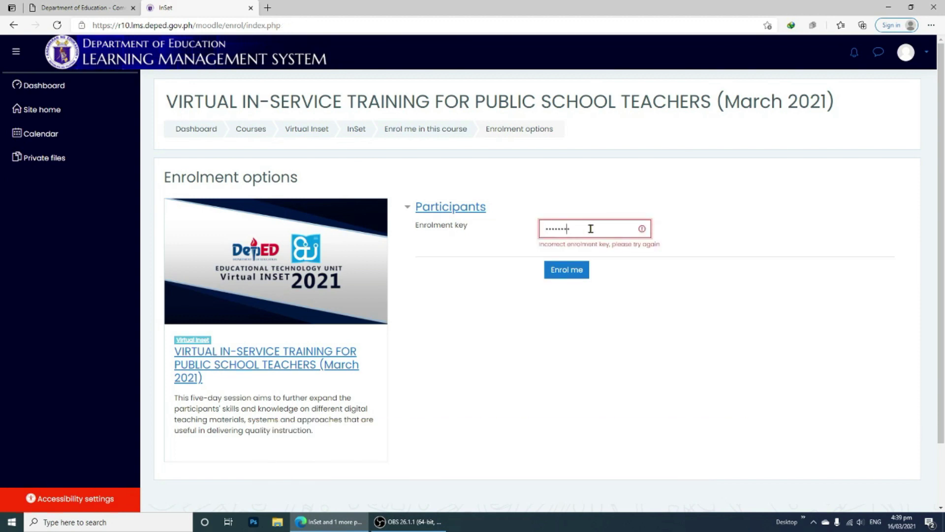
click(572, 264)
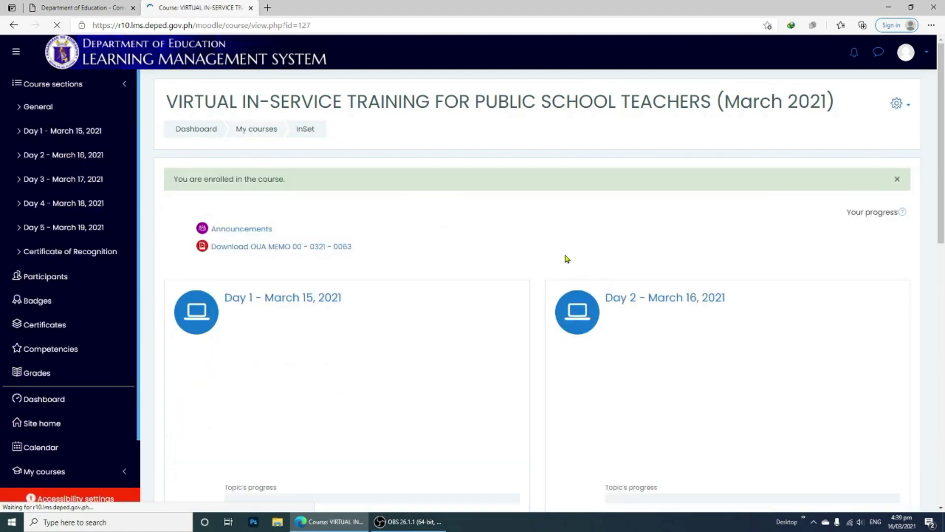
Open the course's Day 1 - March 15, 2021 section and browse its activities
scroll(551, 253, down, 3)
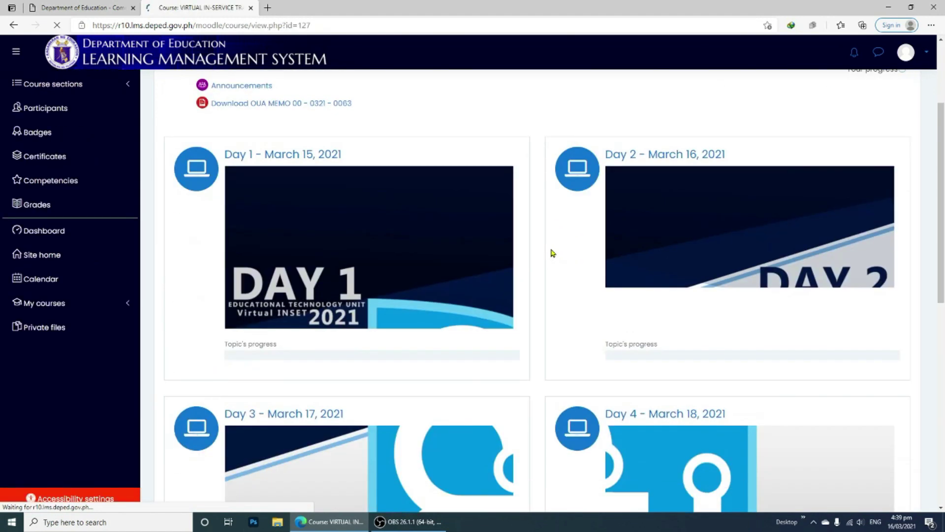
scroll(551, 253, down, 3)
scroll(552, 252, down, 2)
scroll(551, 251, up, 8)
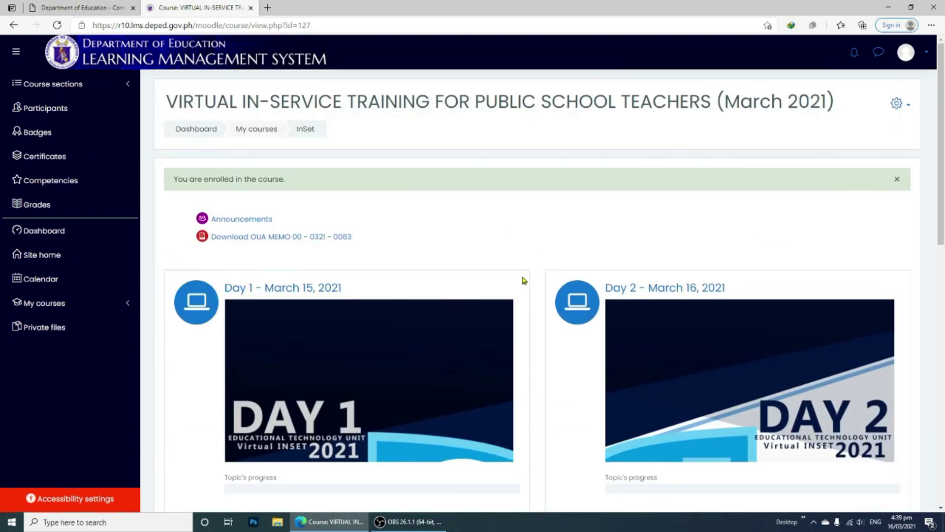
click(323, 286)
scroll(338, 280, down, 7)
scroll(340, 281, down, 4)
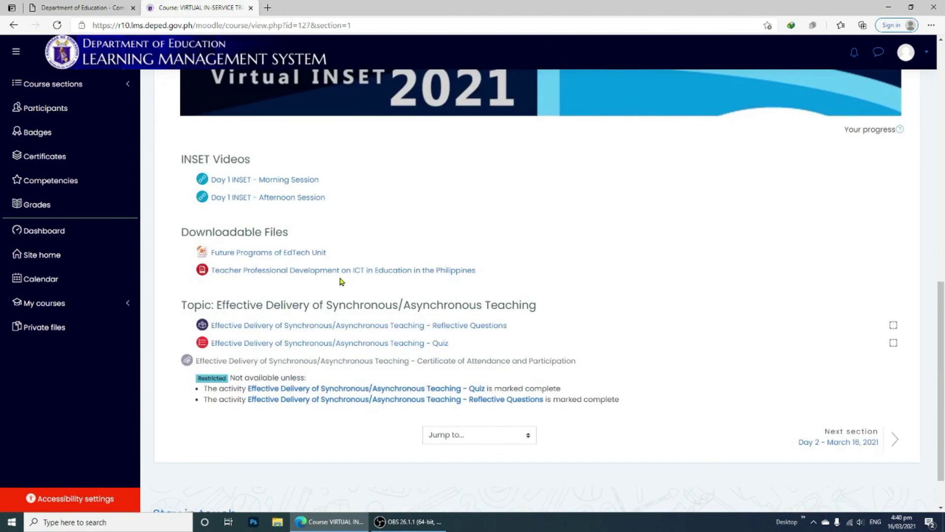
scroll(341, 281, up, 7)
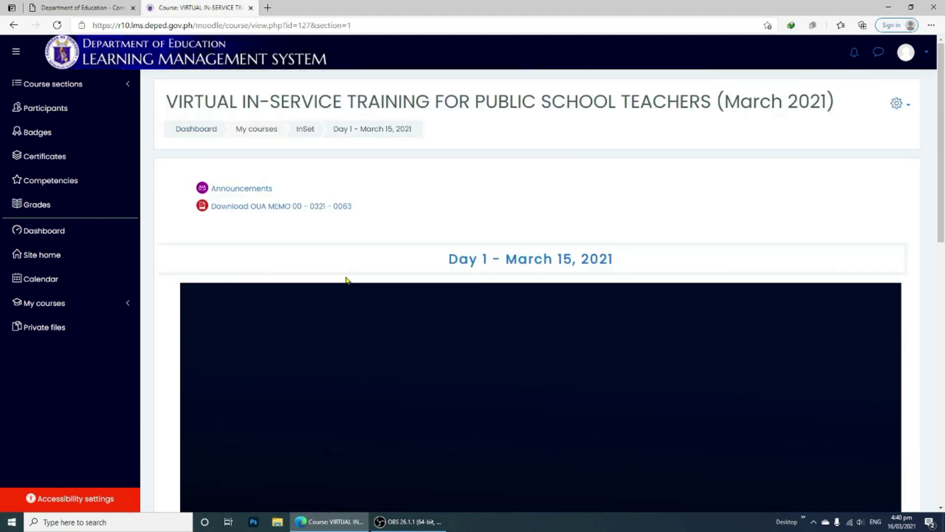
Play the Day 1 INSET - Morning Session video and skip ahead partway
scroll(348, 278, down, 7)
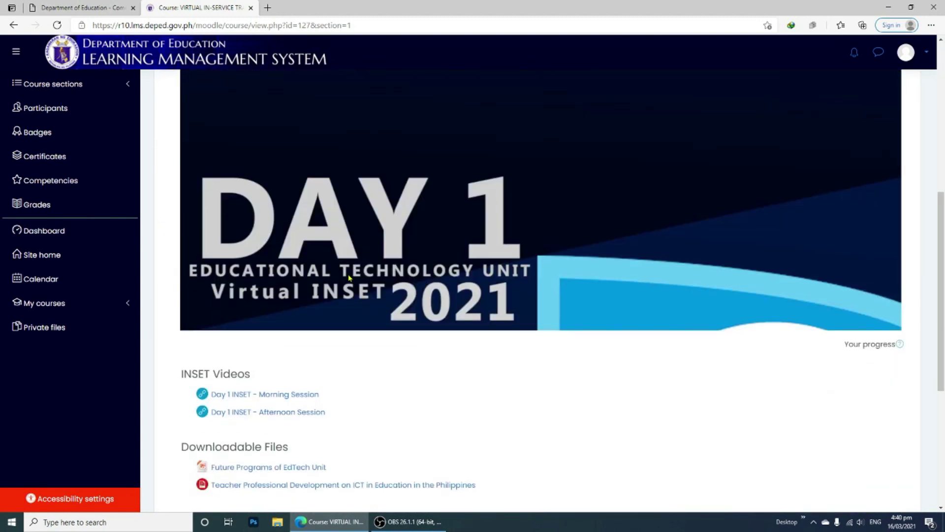
click(297, 393)
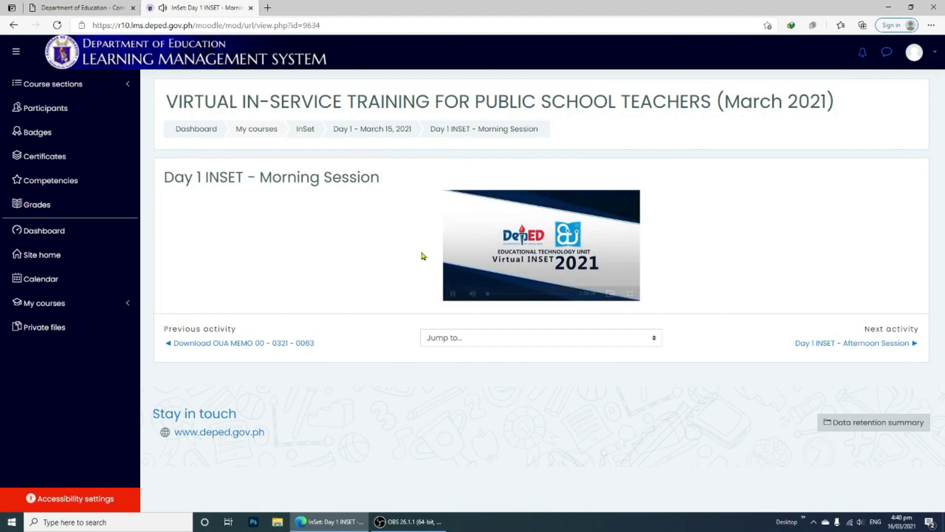
click(496, 294)
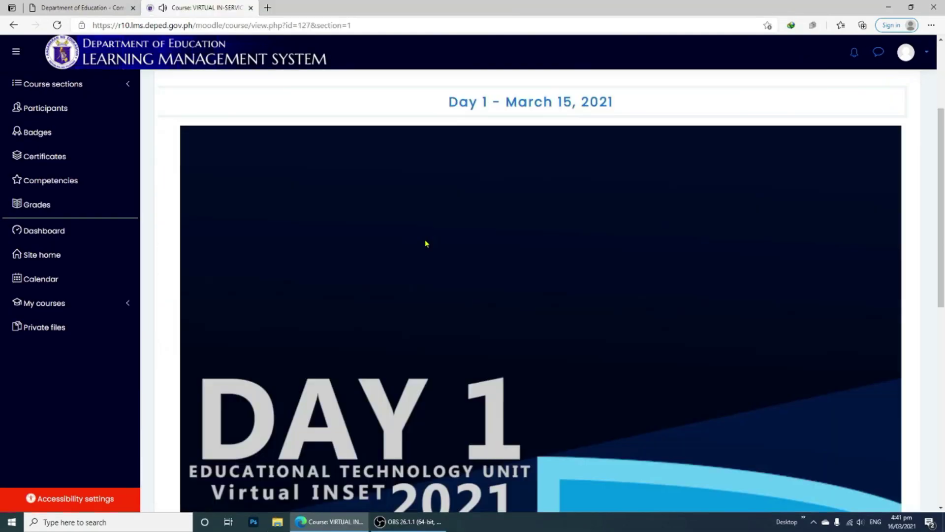
Scroll through the ICT in Education PDF, then return to the Day 1 course section tab
scroll(345, 221, down, 10)
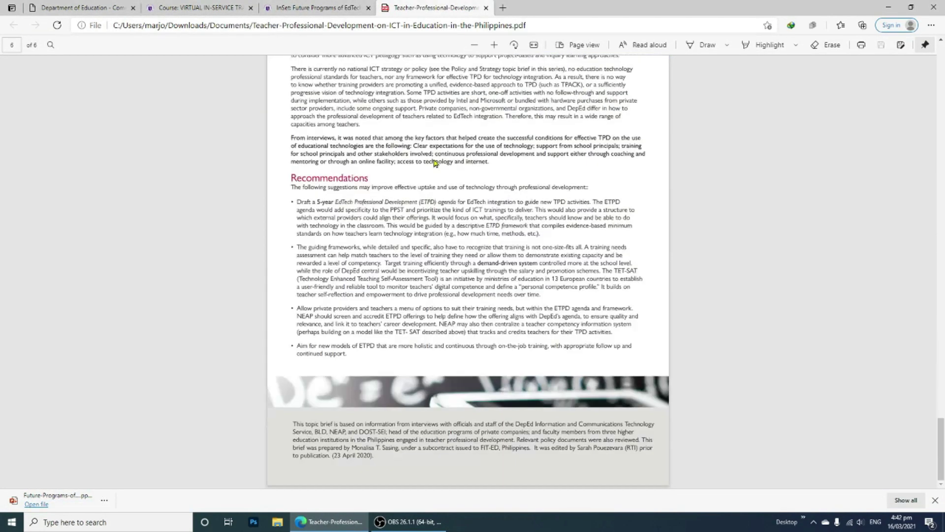
key(ctrl+shift+Tab)
click(215, 6)
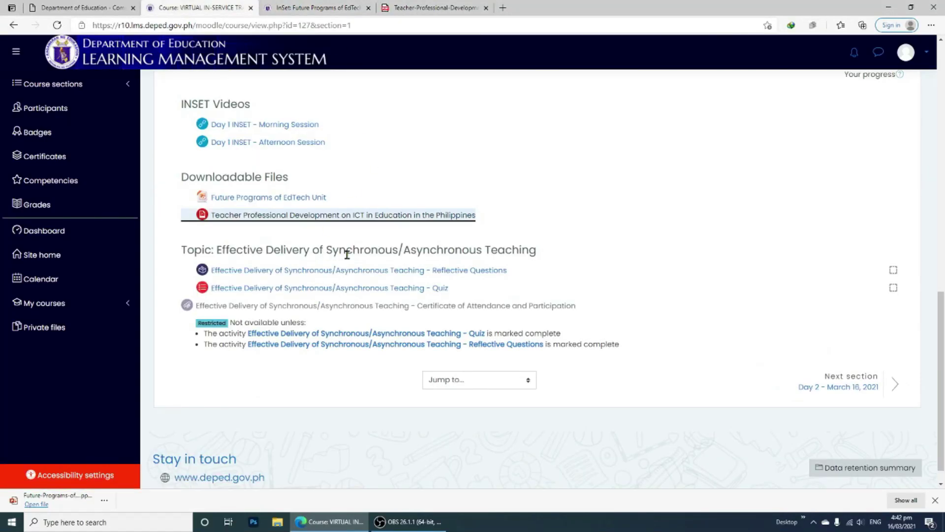
Open the Reflective Questions and Quiz activities in new tabs and begin the reflective questions
ctrl+click(326, 272)
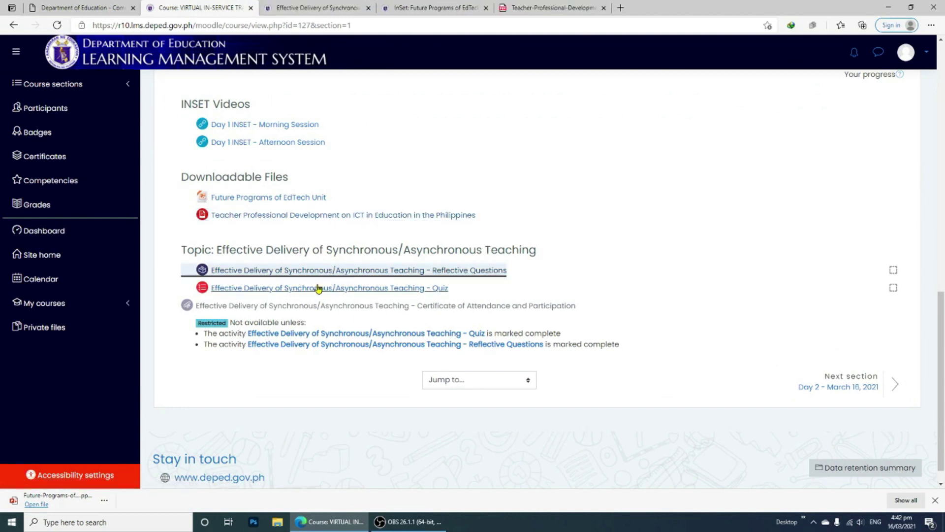
ctrl+click(317, 287)
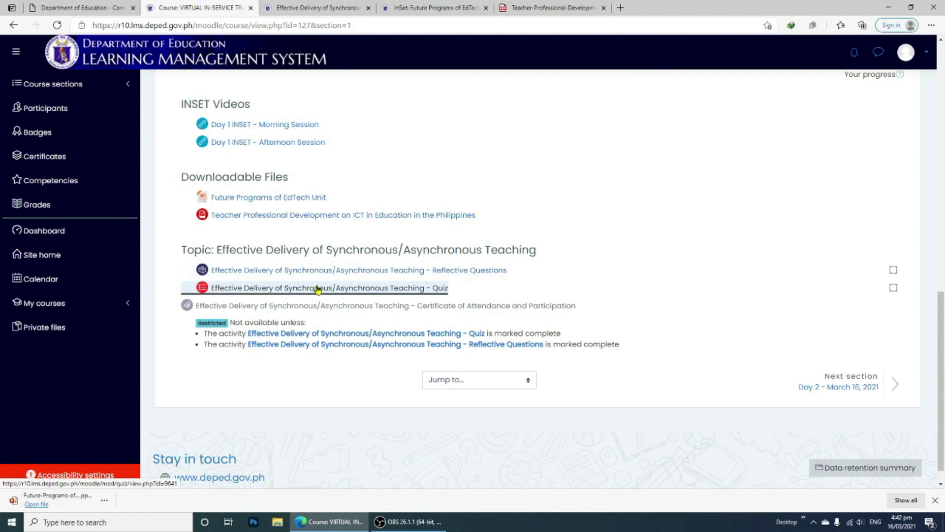
click(357, 6)
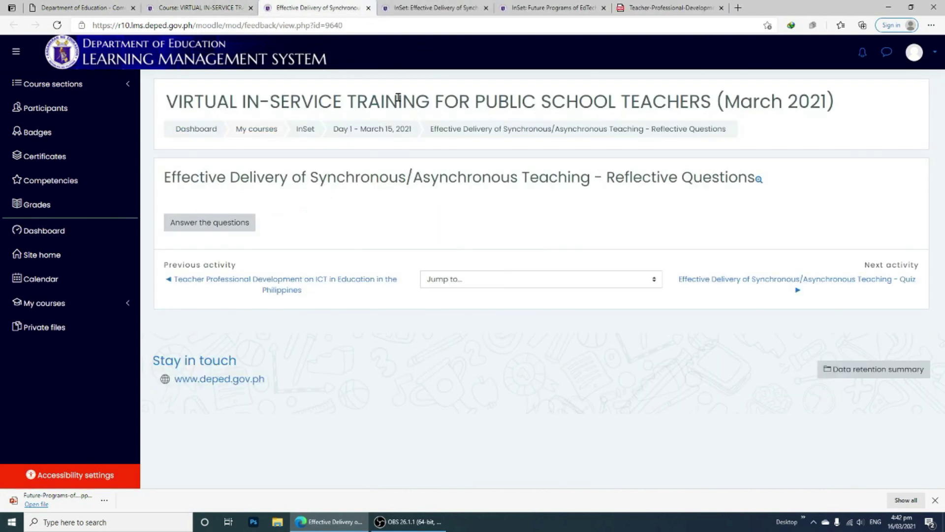
click(243, 224)
Write answers to the first three reflective questions
click(412, 212)
text(Empower teachers to use online teaching however the Secretary must ensure tha)
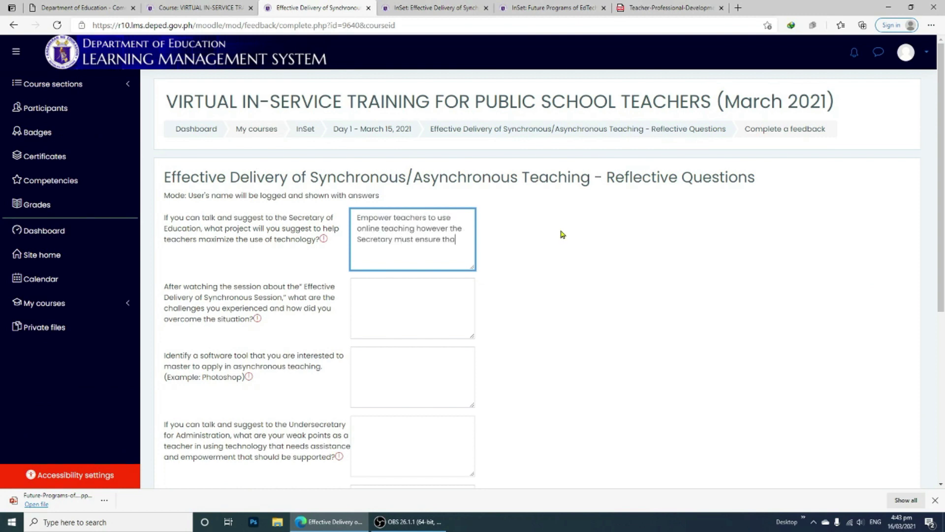
text(t the quality and resources must be provided adequately.)
click(398, 301)
text(There are cases that you cant give instructions to students as one, so there will be more interventions needed for the students to catch up.)
scroll(375, 294, down, 1)
click(375, 295)
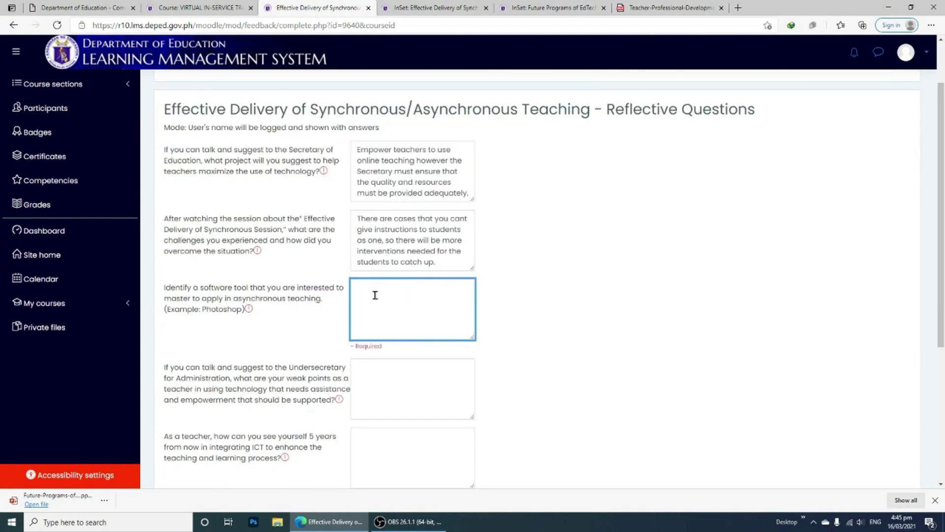
text(Emails. Teachers and students must be updated and knowledgeable how to communicate thru emails.)
Answer the fourth and fifth reflective questions and submit all answers
click(413, 374)
text(I think I am already equipped with the online platforms, maybe I need to be learning more other platforms.)
scroll(730, 306, down, 4)
click(410, 238)
text(I'll be integrating ICT to )
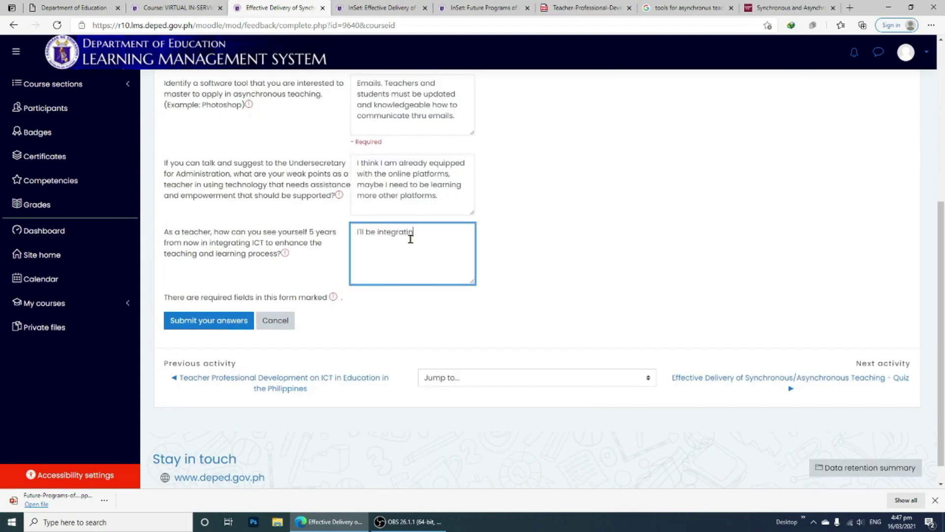
text(my students and the interactions between different platforms is smooth.)
click(237, 319)
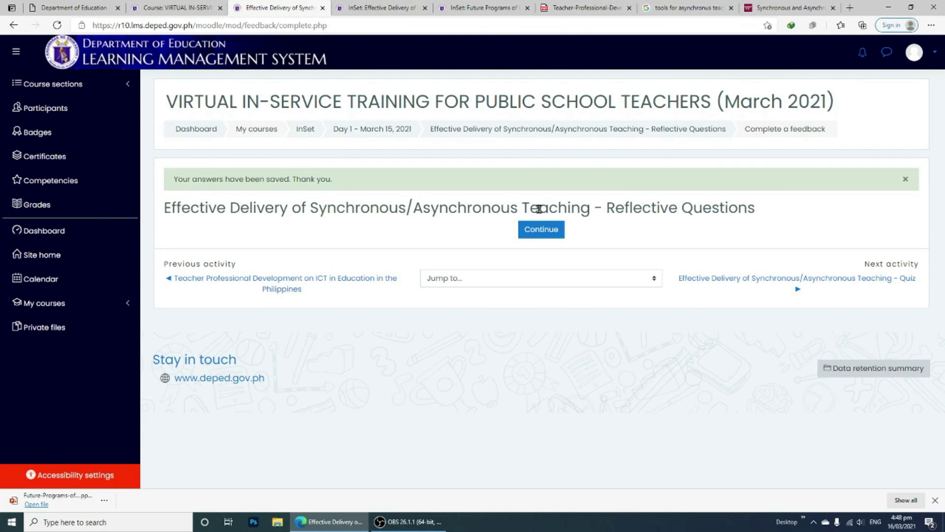
Return to the Day 1 section and open the Effective Delivery quiz
click(541, 230)
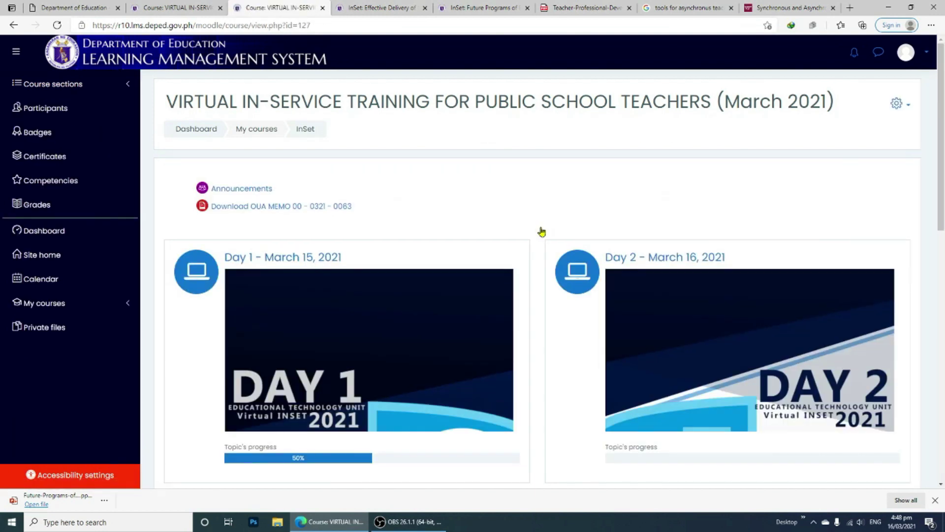
scroll(502, 228, down, 5)
scroll(413, 216, up, 6)
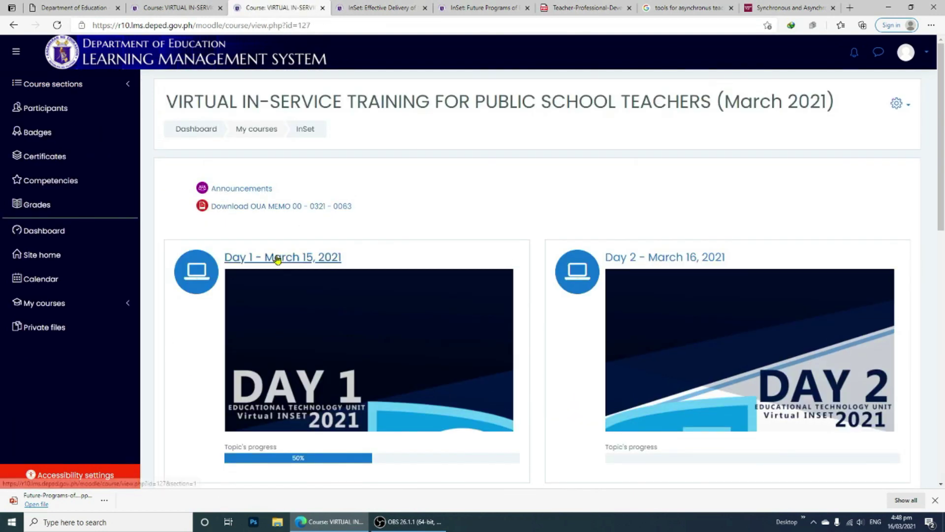
click(283, 257)
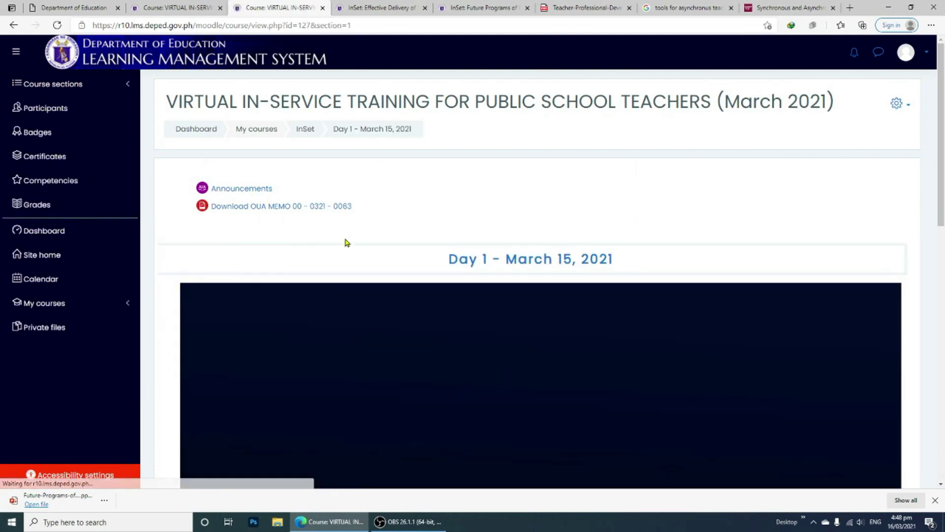
scroll(357, 240, down, 10)
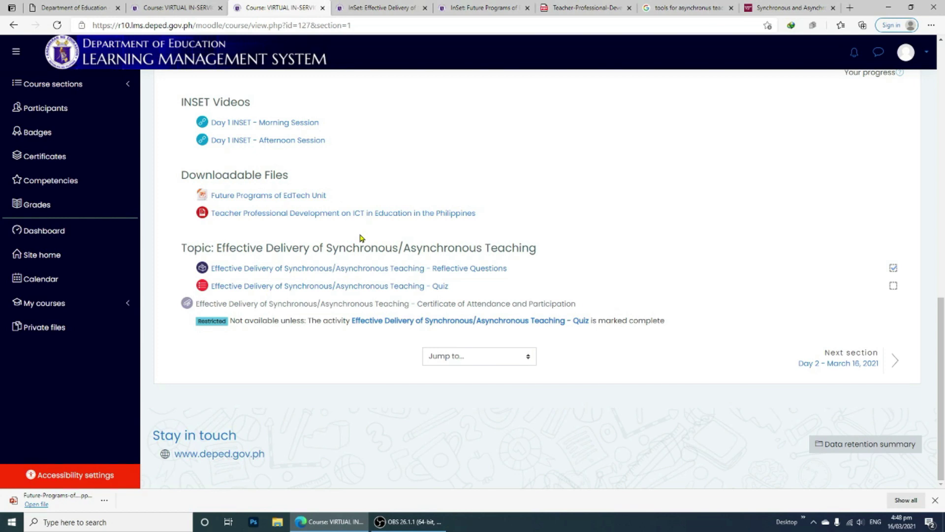
click(335, 286)
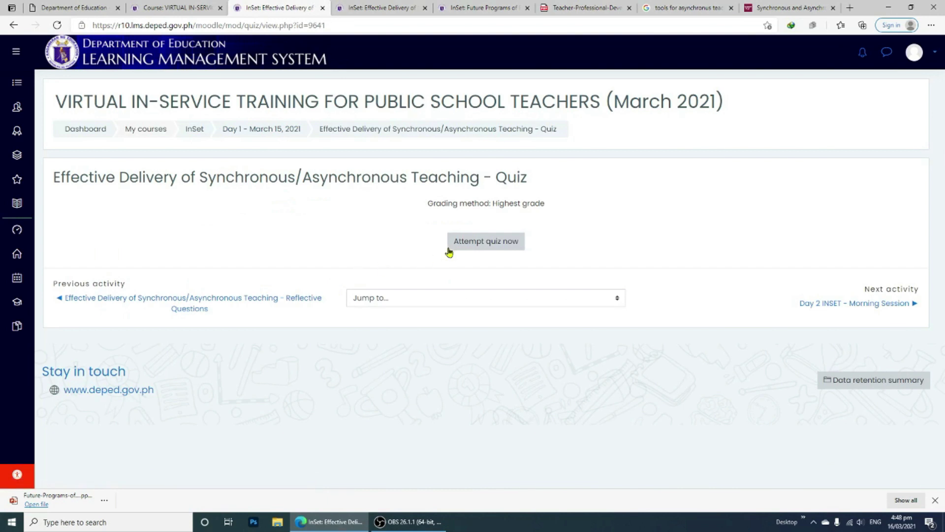
Attempt the quiz, answering all four questions, then go back to the Day 1 section
click(458, 246)
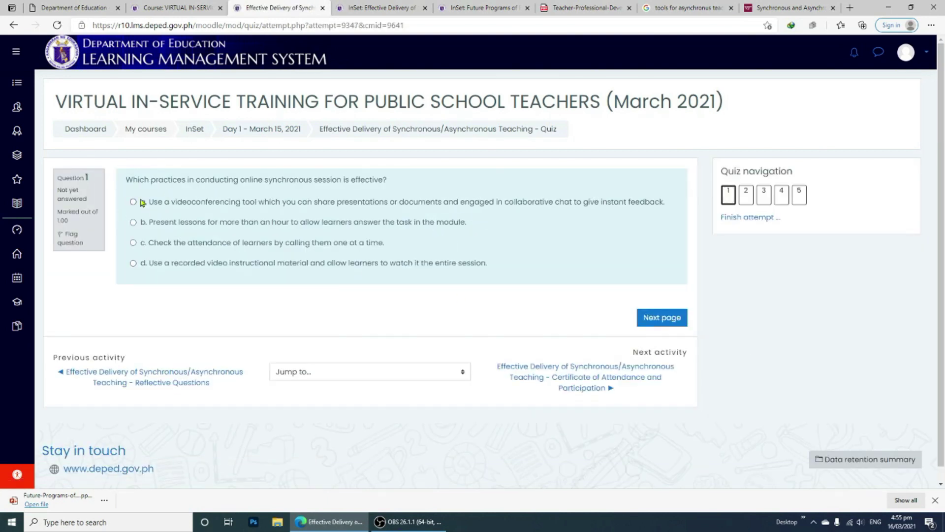
click(140, 201)
click(662, 317)
click(133, 263)
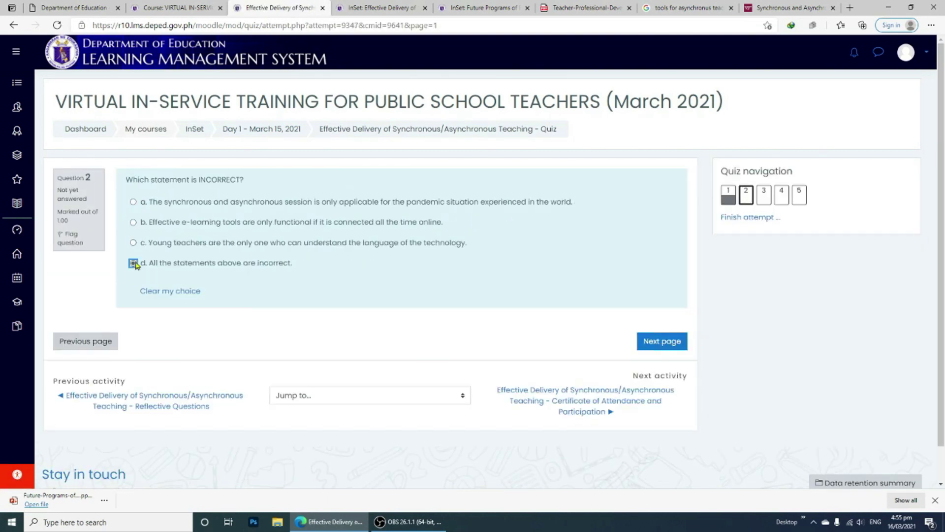
click(660, 339)
click(133, 247)
click(660, 316)
click(133, 202)
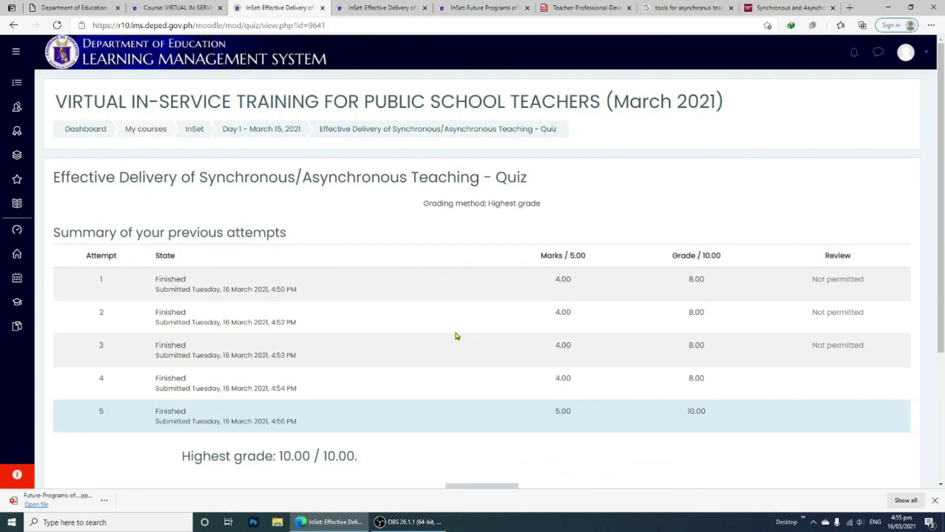
scroll(403, 283, down, 3)
scroll(403, 283, up, 3)
click(270, 128)
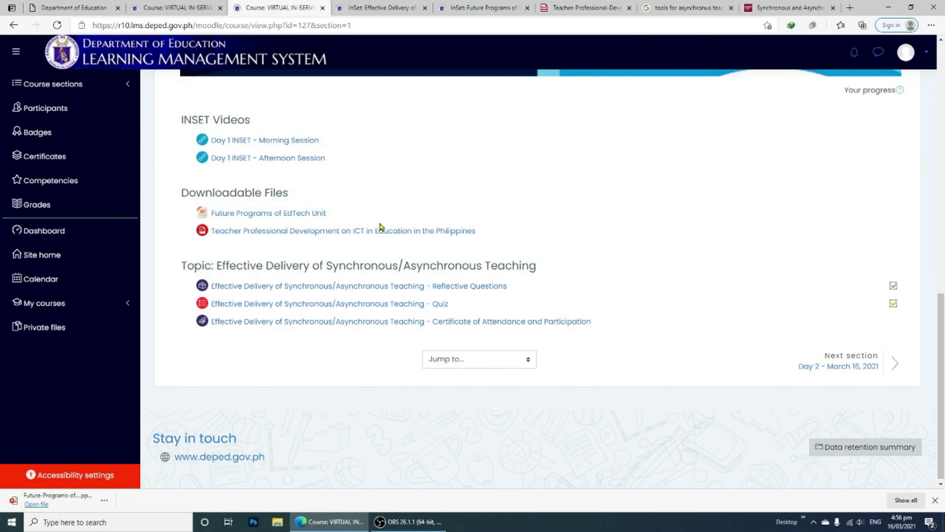
Download the Day 1 Certificate of Attendance and Participation and open the PDF
scroll(320, 197, up, 10)
click(308, 131)
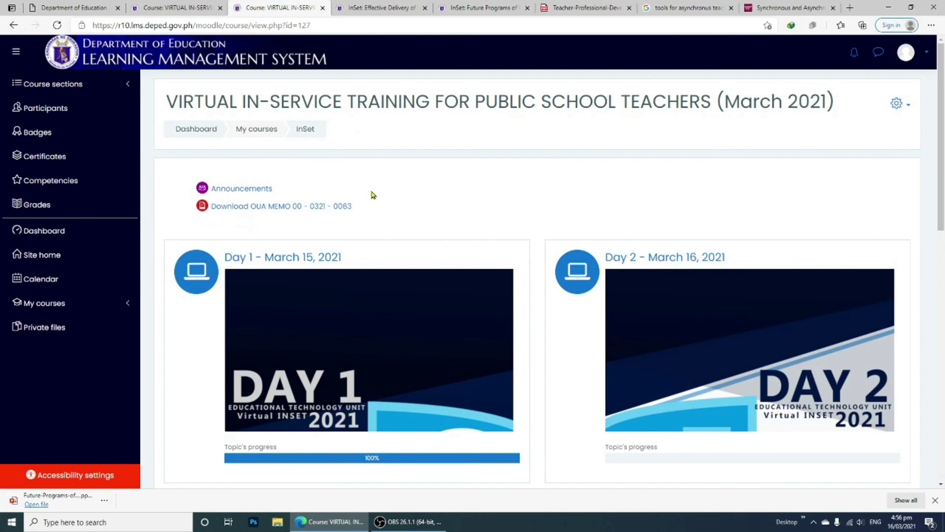
key(alt+Left)
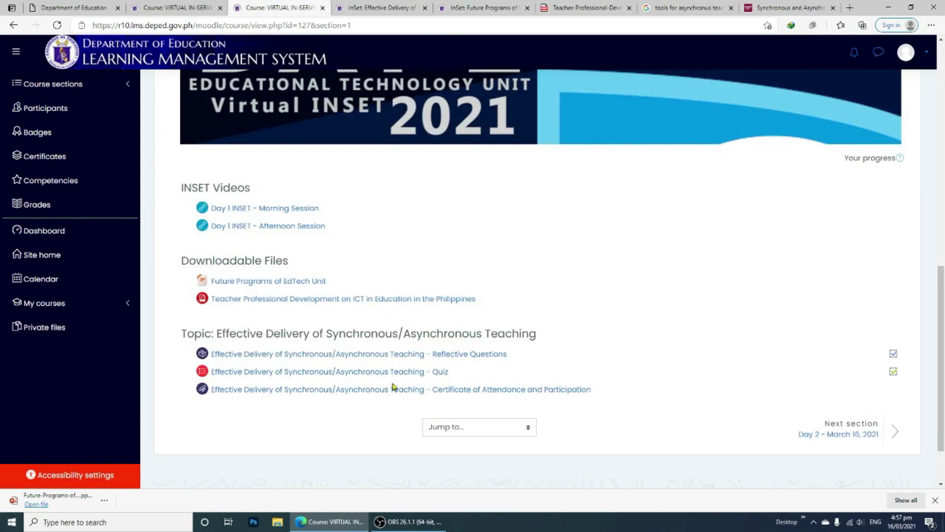
click(379, 390)
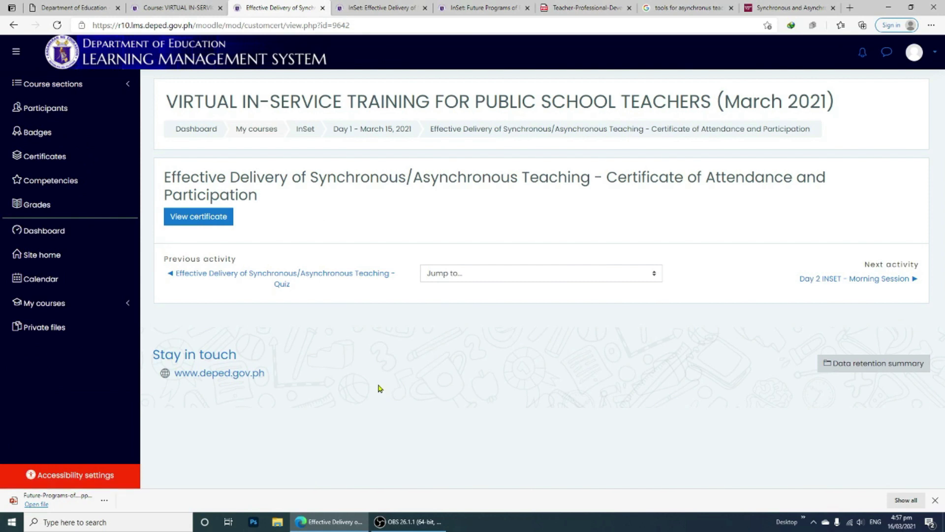
click(206, 221)
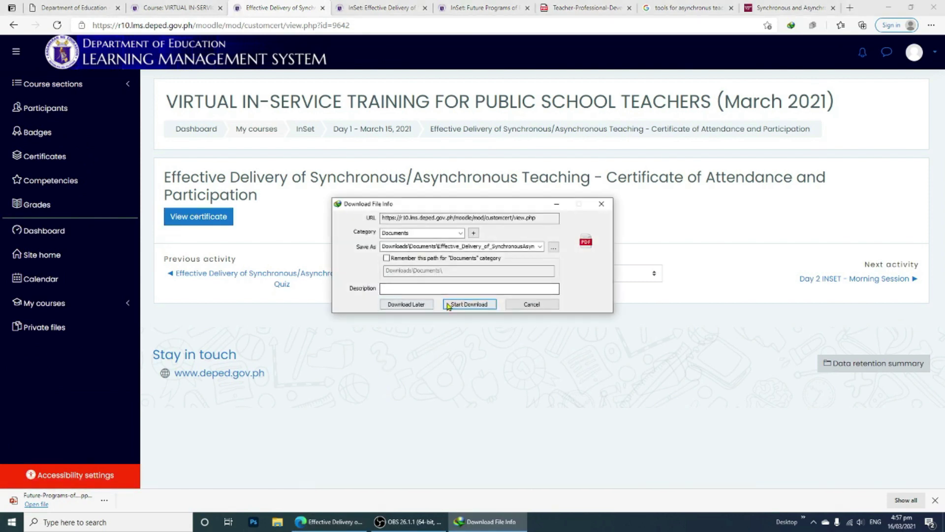
click(450, 305)
click(389, 291)
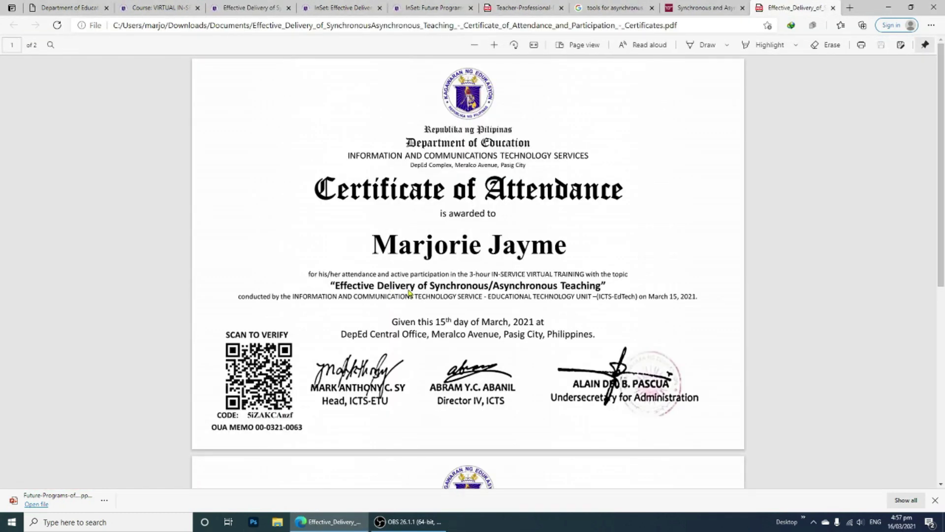
scroll(444, 296, down, 7)
scroll(522, 306, up, 7)
scroll(528, 268, down, 7)
scroll(531, 272, up, 7)
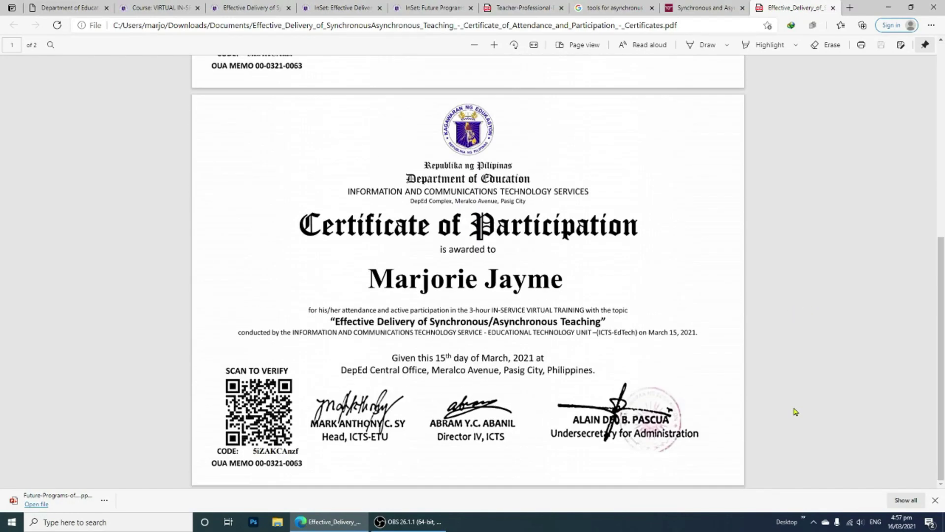